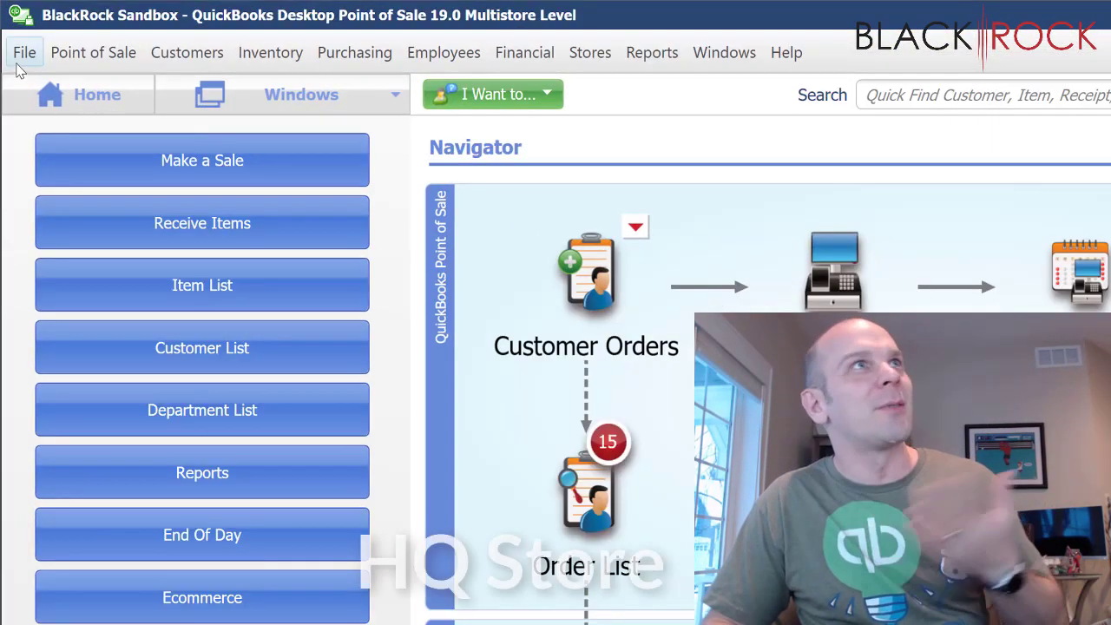
# Review the store codes in the company preferences and set the Store Exchange communication method for EDI - Store 2 to Intuit Service
pyautogui.click(12, 26)
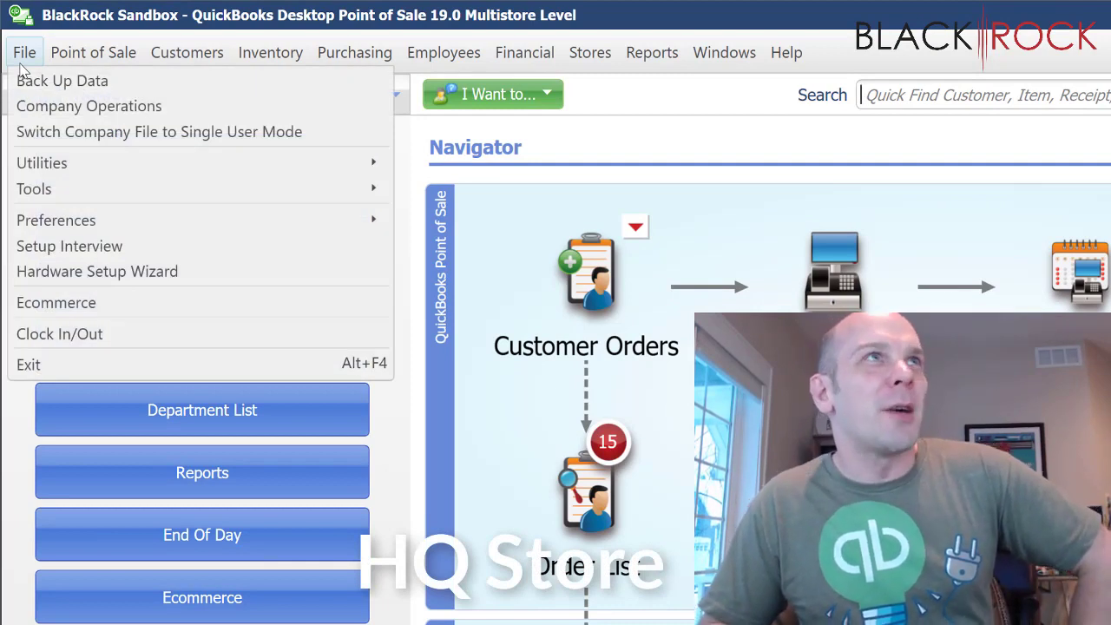
pyautogui.moveTo(86, 225)
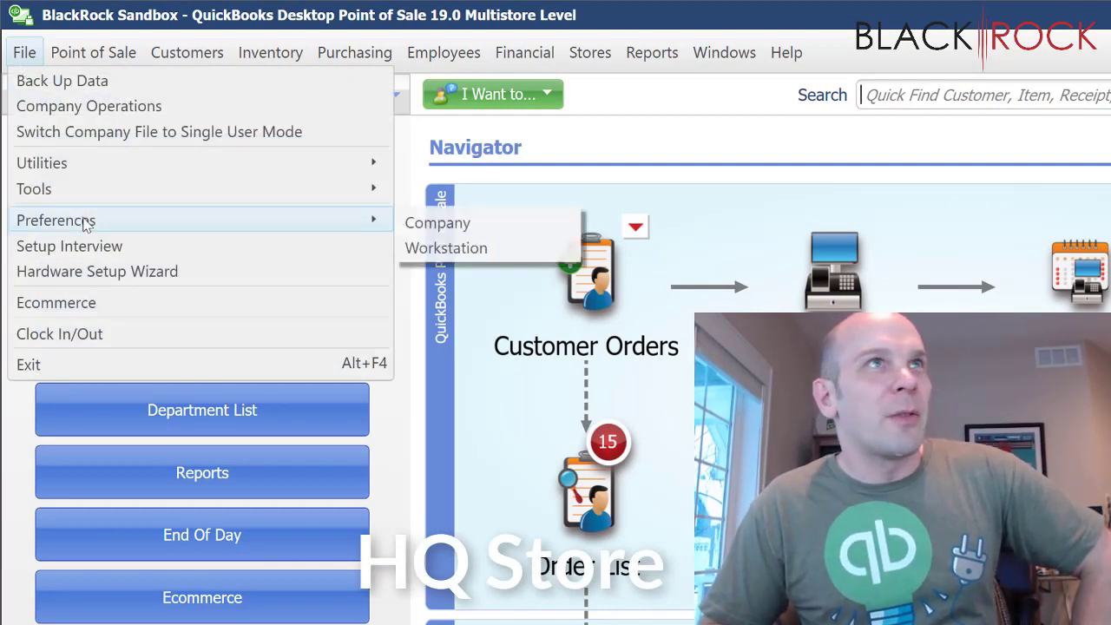
pyautogui.click(417, 224)
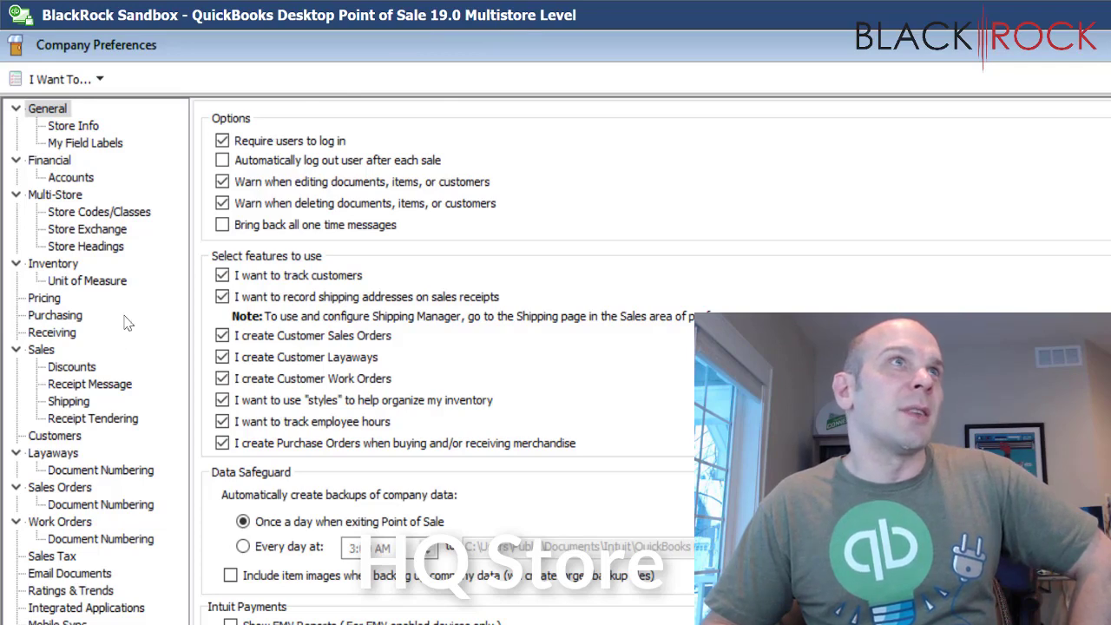
pyautogui.click(63, 214)
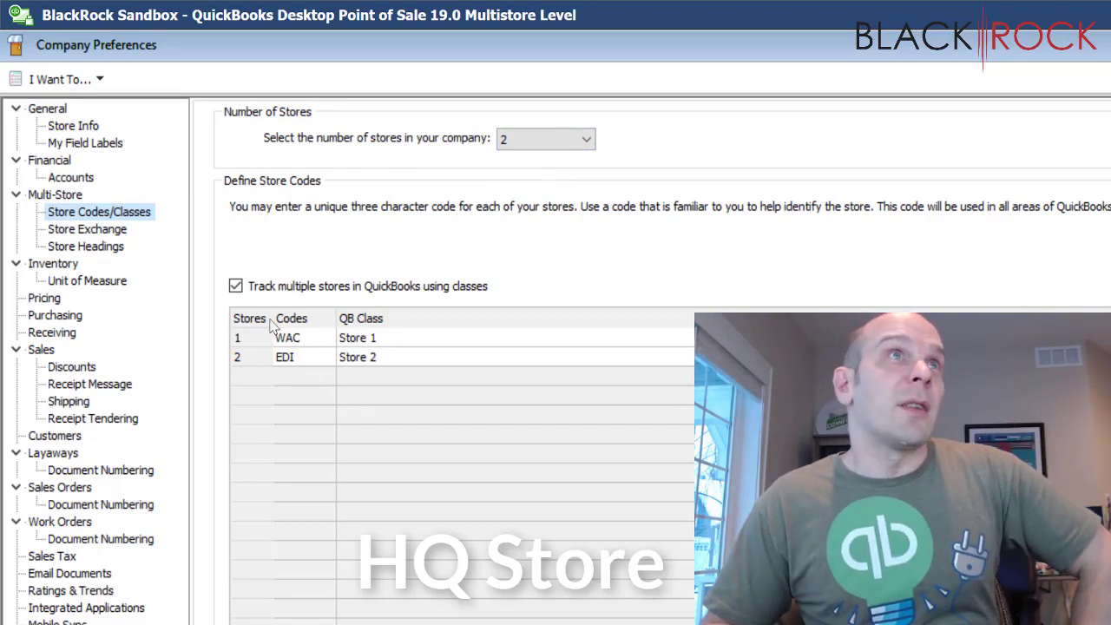
pyautogui.click(97, 231)
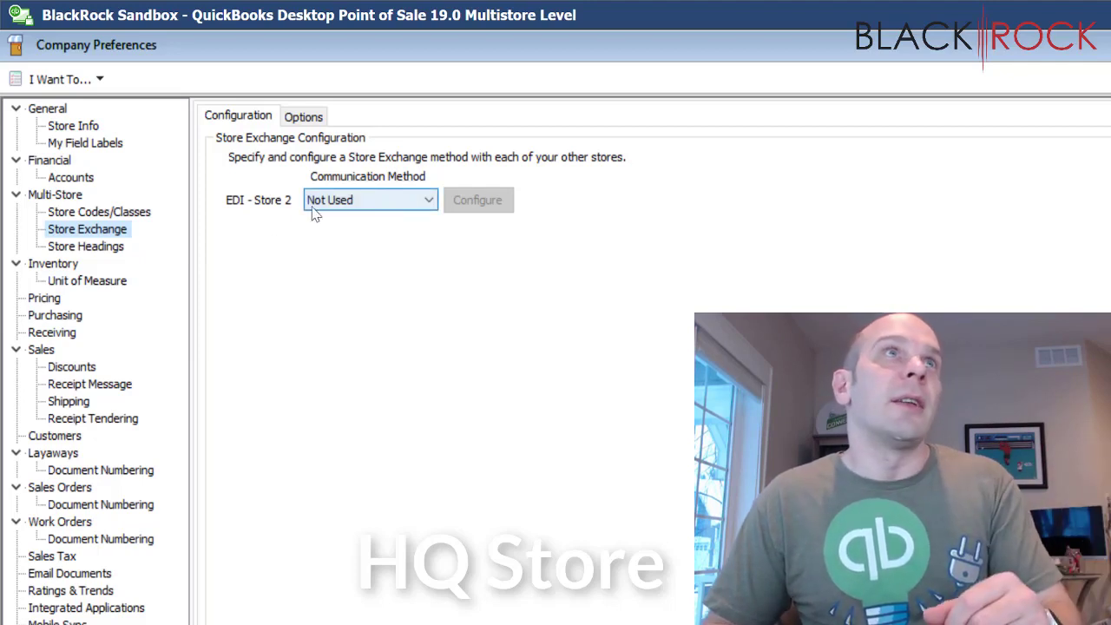
pyautogui.click(365, 208)
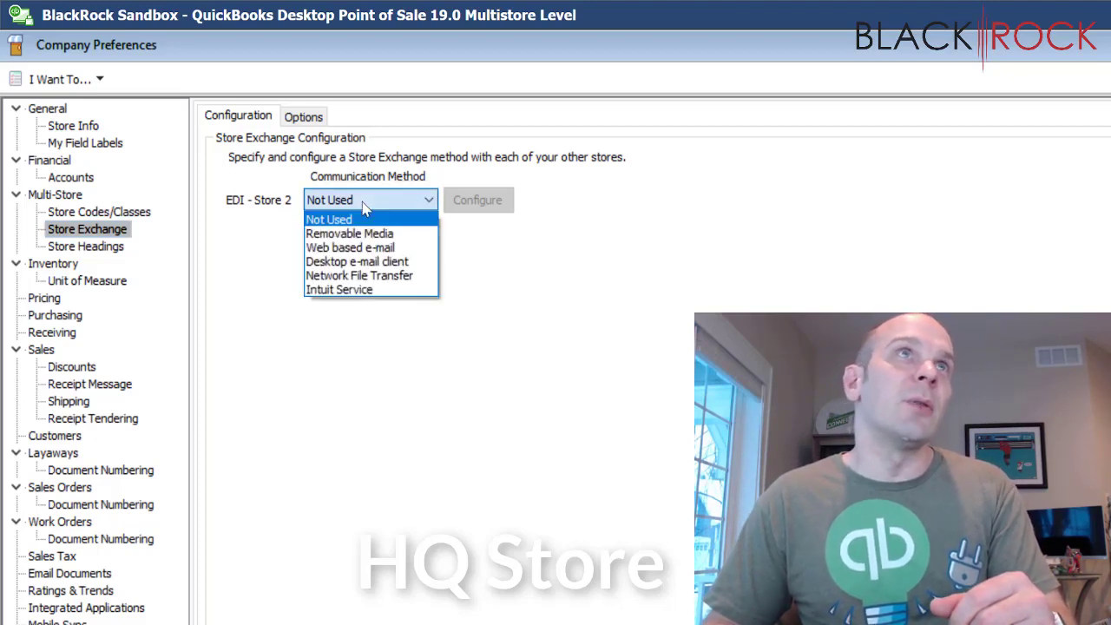
pyautogui.click(402, 295)
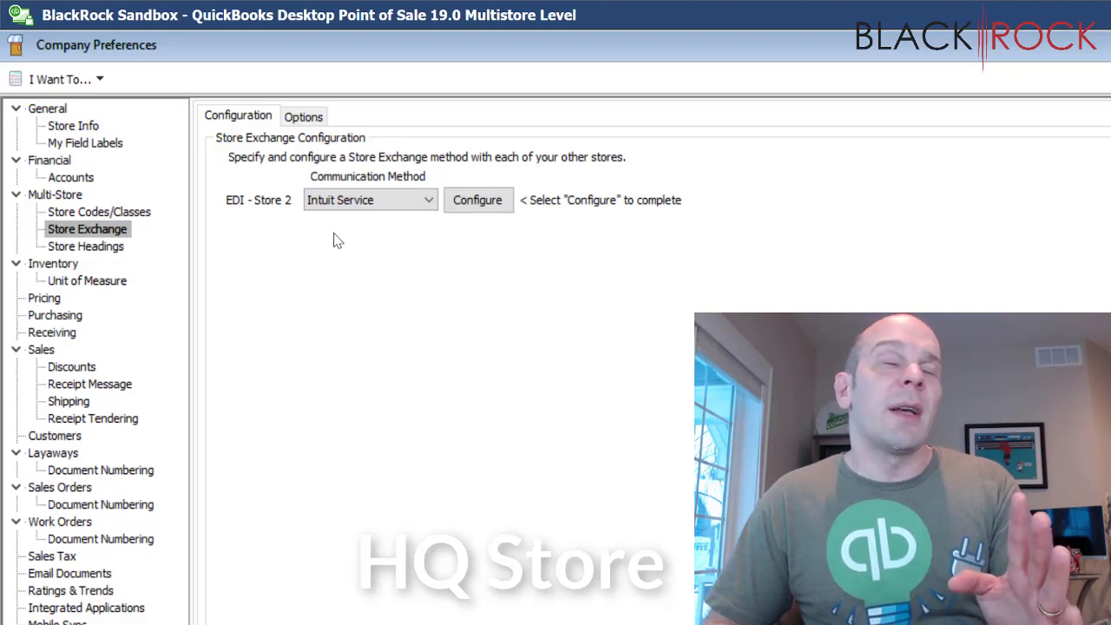
# Configure the Intuit Service exchange for Store EDI by entering the license number of that store's server workstation
pyautogui.click(476, 207)
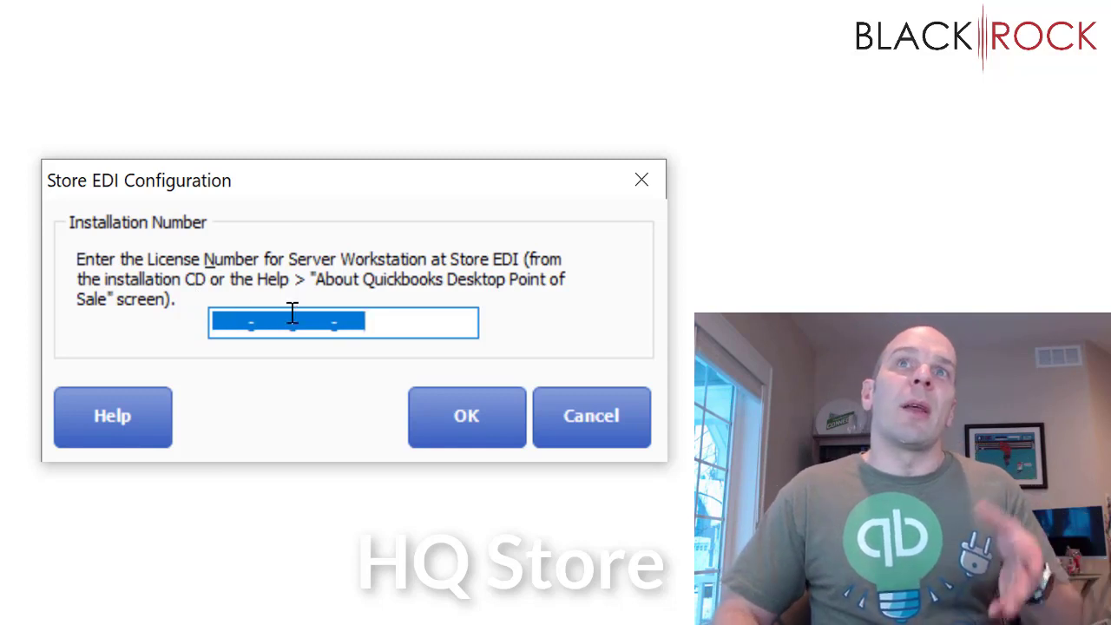
pyautogui.click(217, 319)
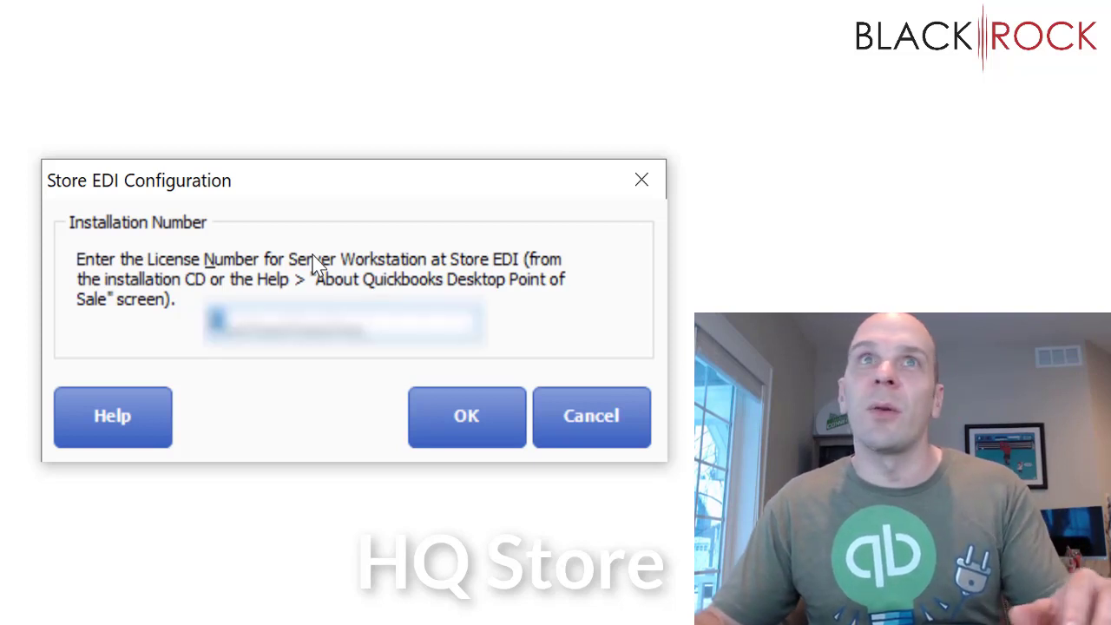
pyautogui.write('1234-5678')
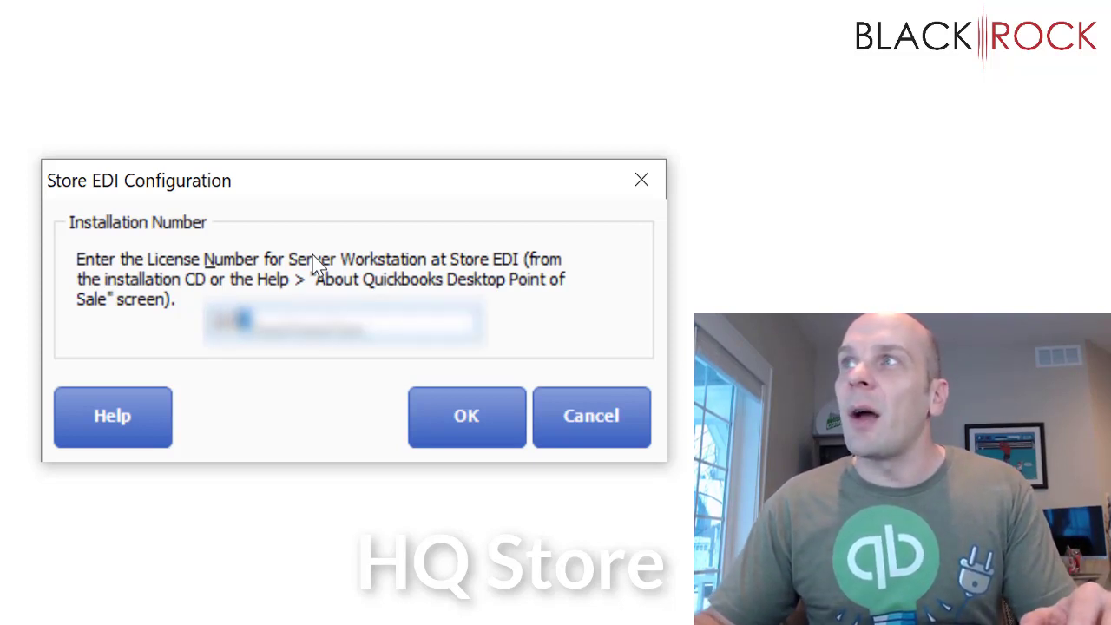
pyautogui.write('-9012-345')
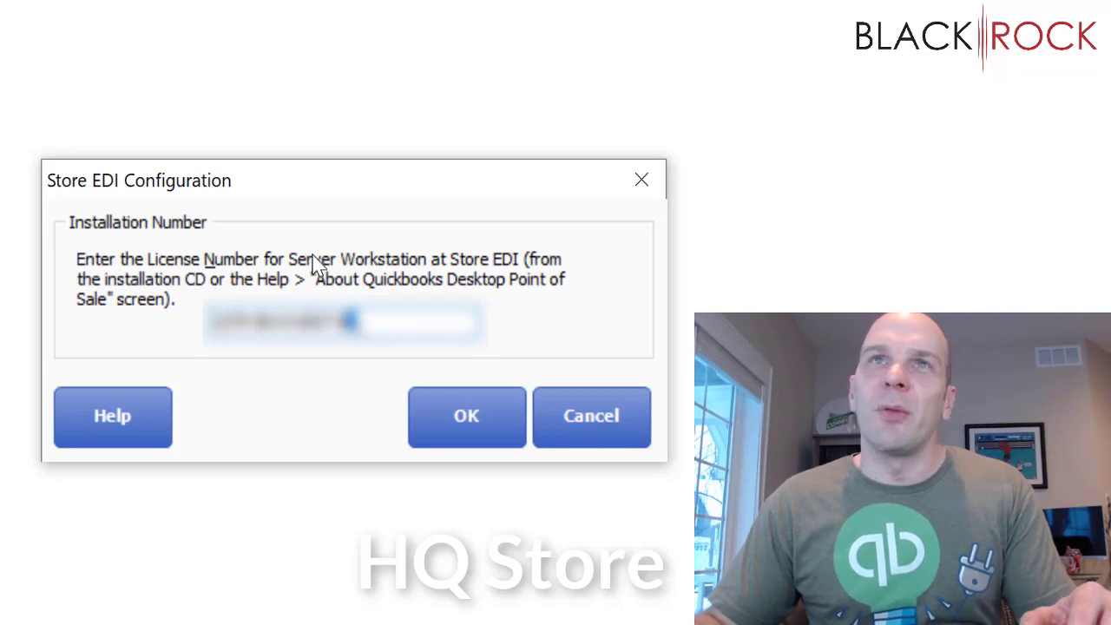
pyautogui.write('67')
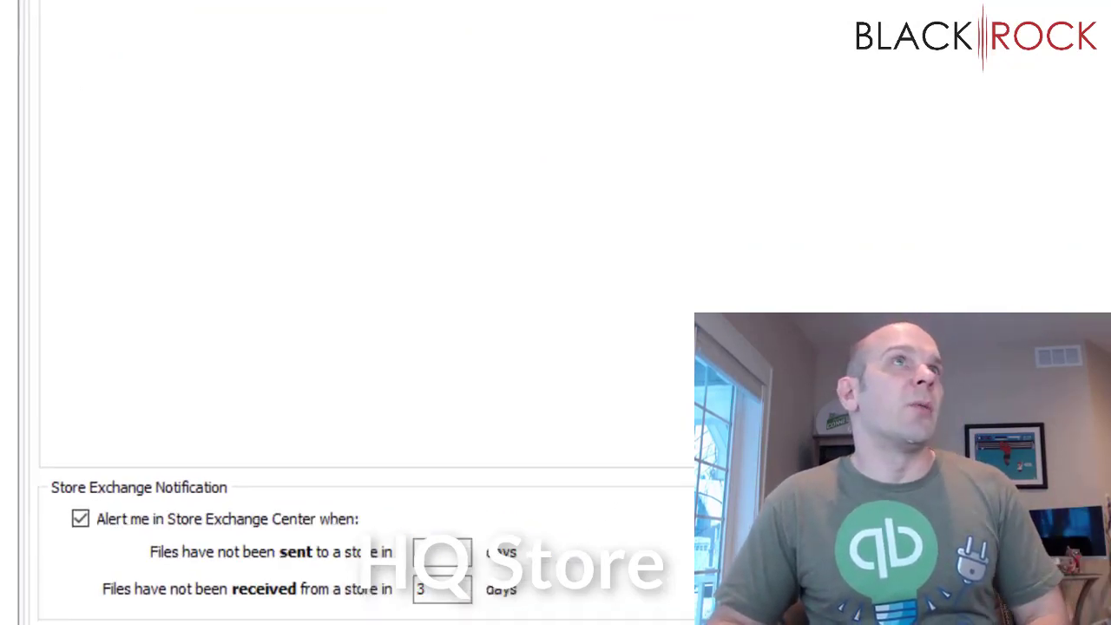
# Set and confirm the Store Exchange password in the headquarters' exchange options
pyautogui.click(128, 35)
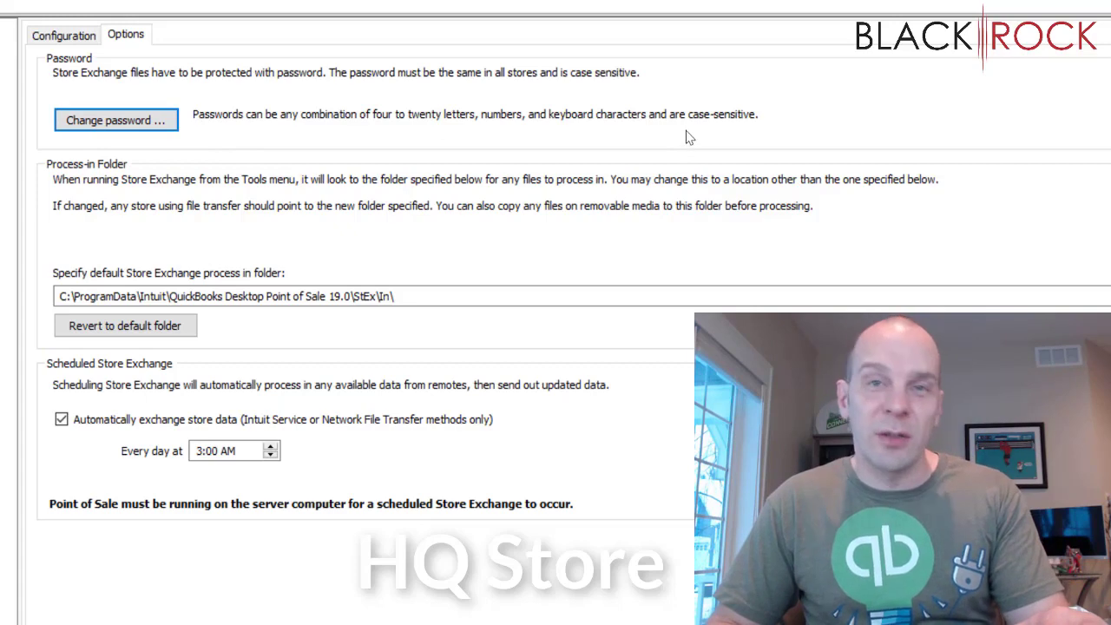
pyautogui.click(162, 128)
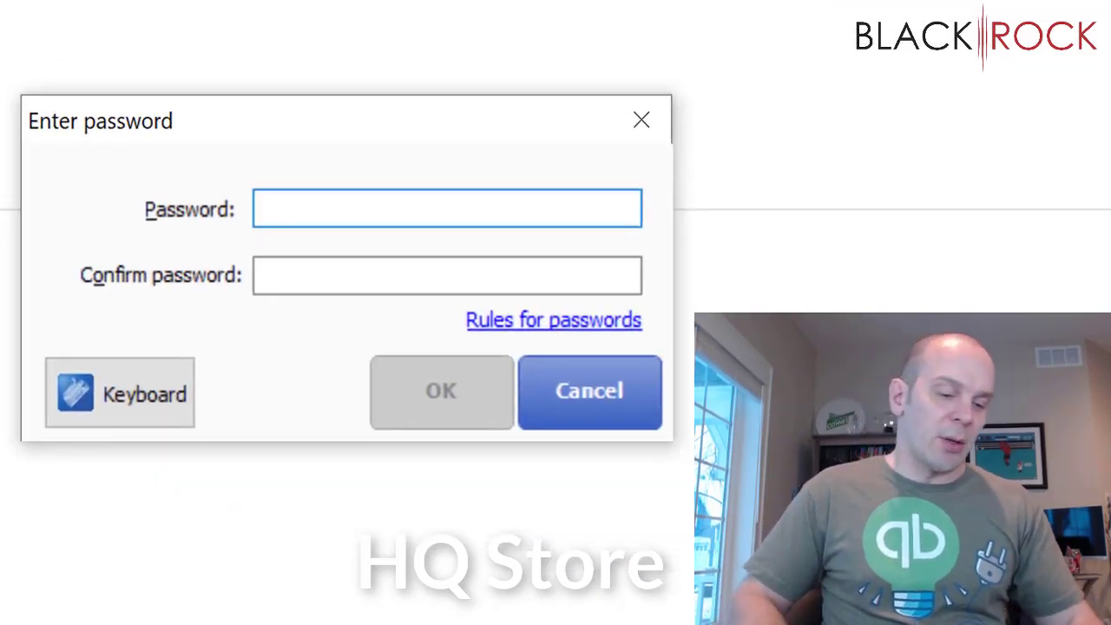
pyautogui.write('*******')
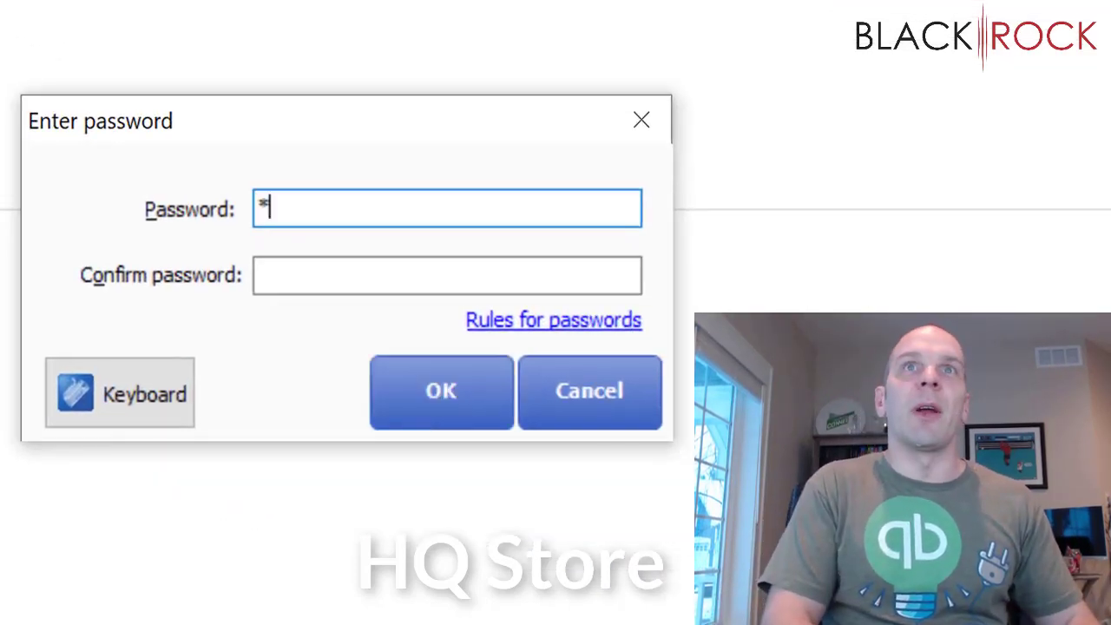
pyautogui.write('*')
pyautogui.press('Tab')
pyautogui.write('*****')
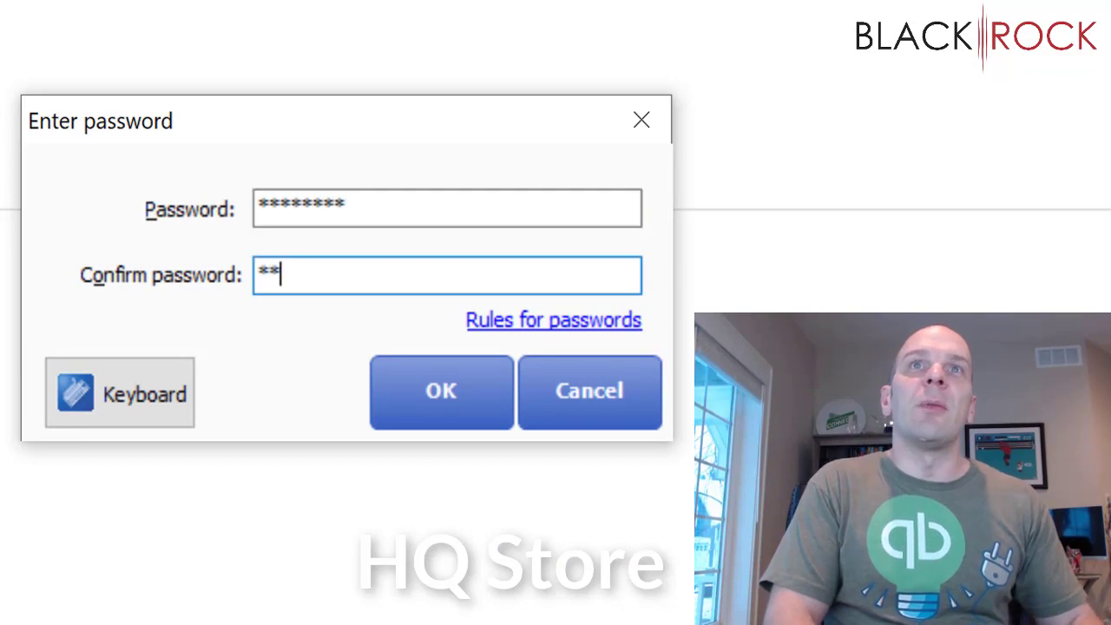
pyautogui.write('***')
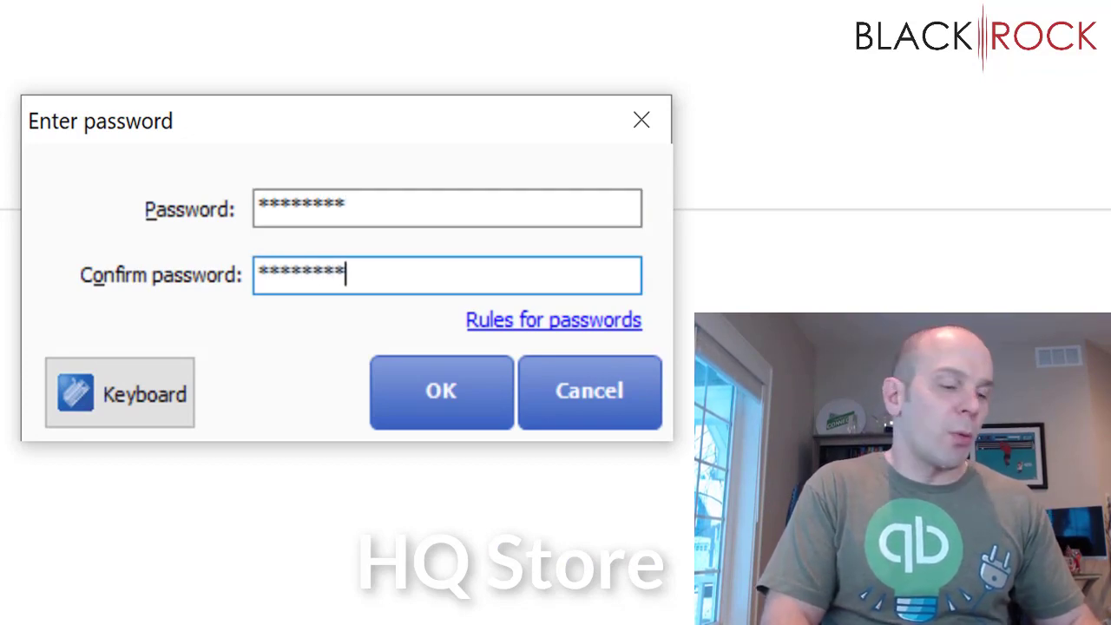
pyautogui.click(442, 395)
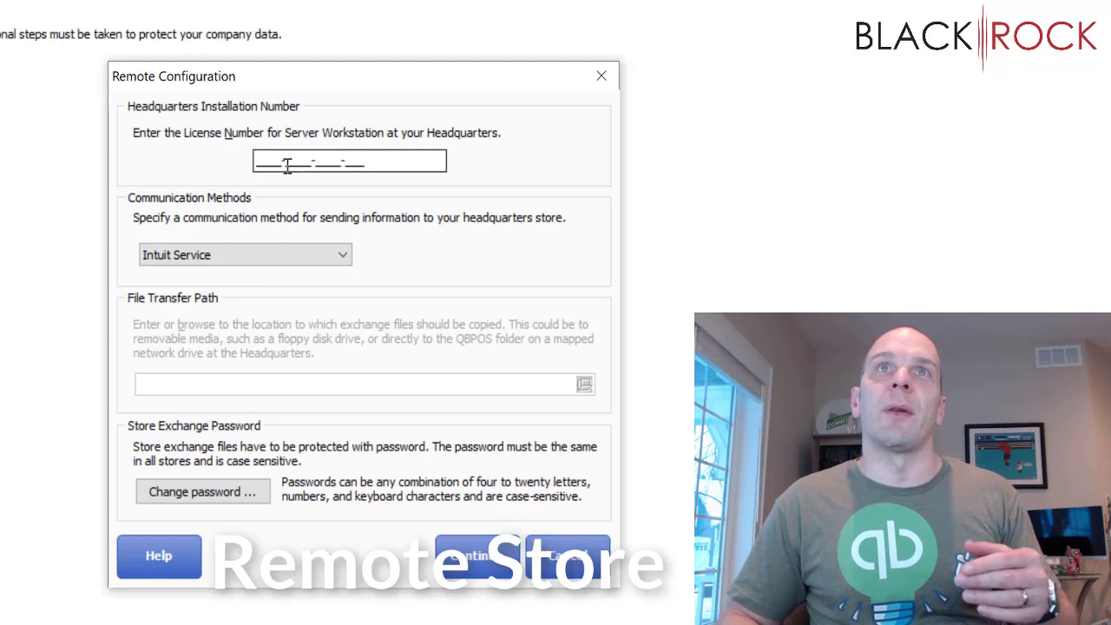
# In the remote store's configuration, enter the headquarters license number and set the same Store Exchange password as at headquarters
pyautogui.click(257, 163)
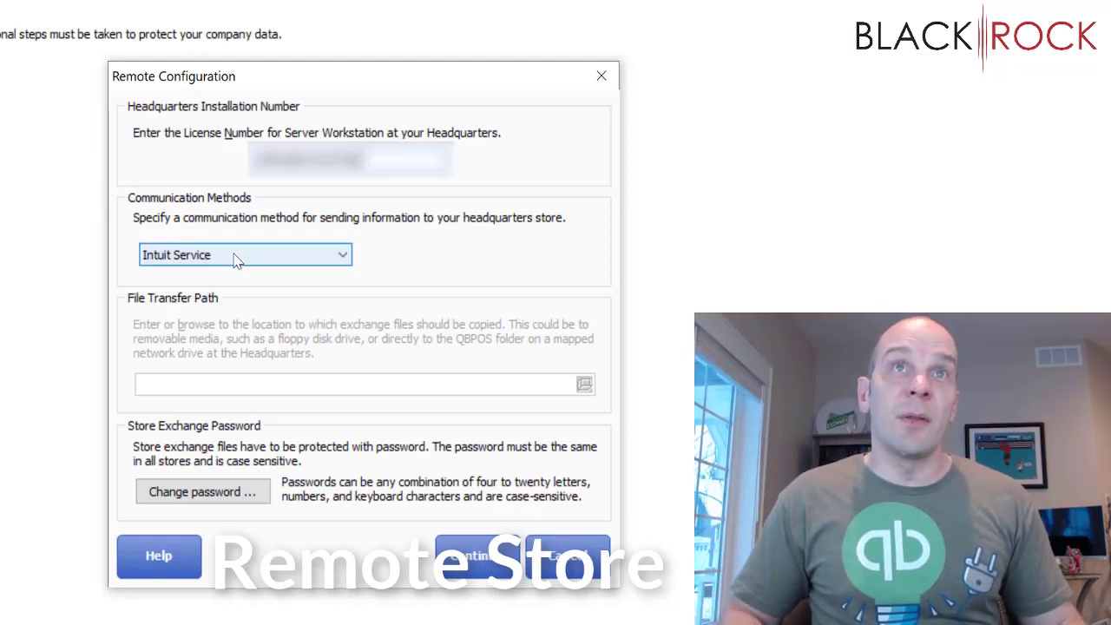
pyautogui.click(207, 493)
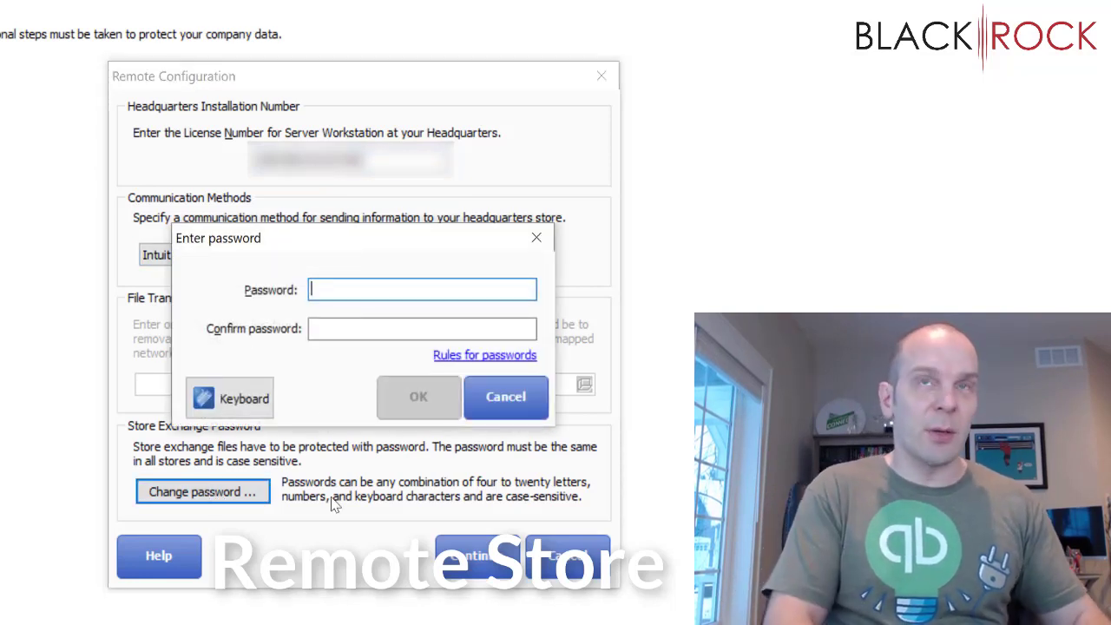
pyautogui.write('*')
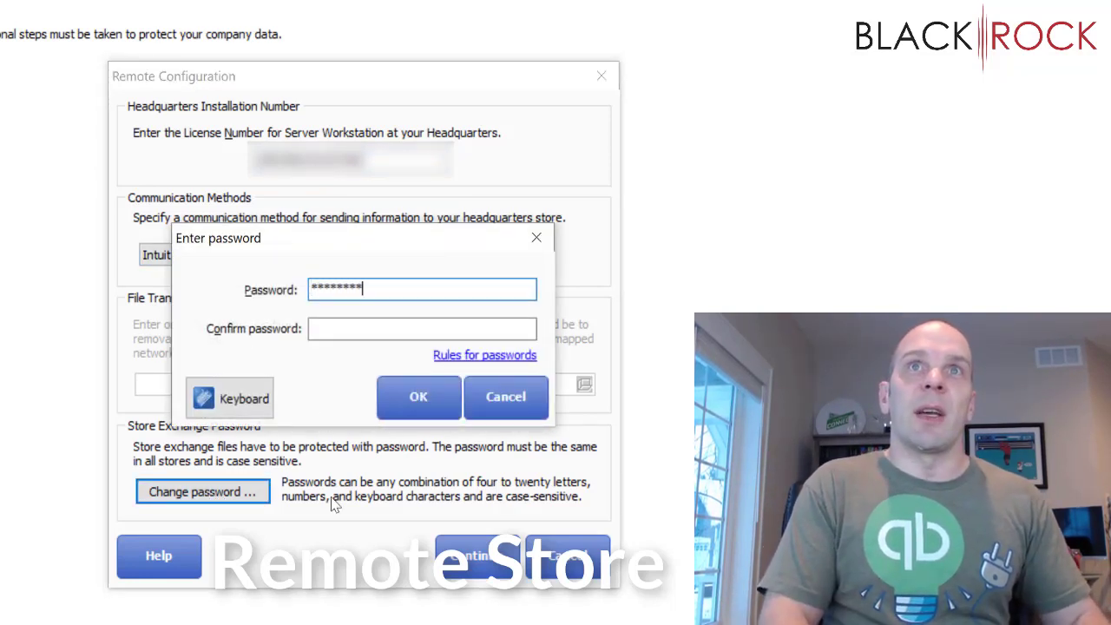
pyautogui.press('Tab')
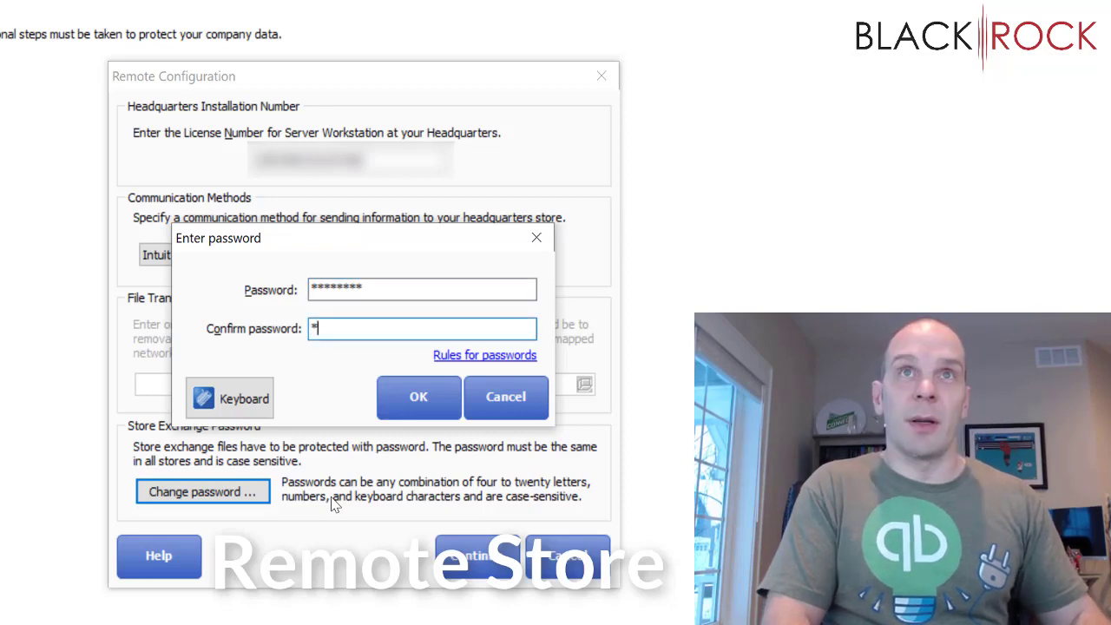
pyautogui.write('*********')
pyautogui.click(421, 414)
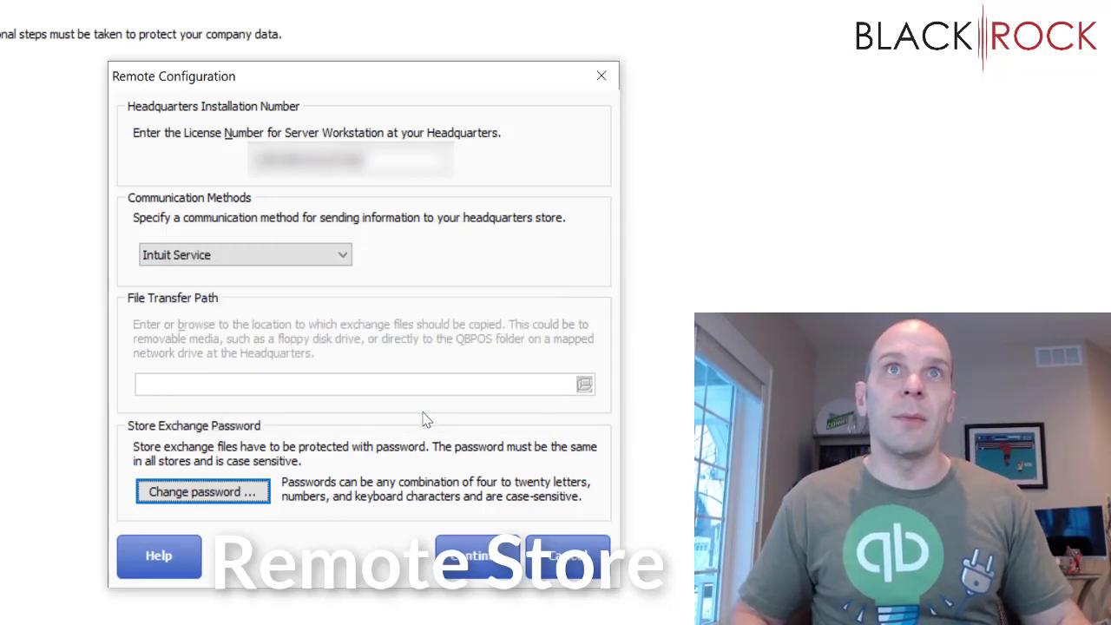
# Convert the Edina Store company to a remote store, confirming the store type change with YES
pyautogui.click(480, 555)
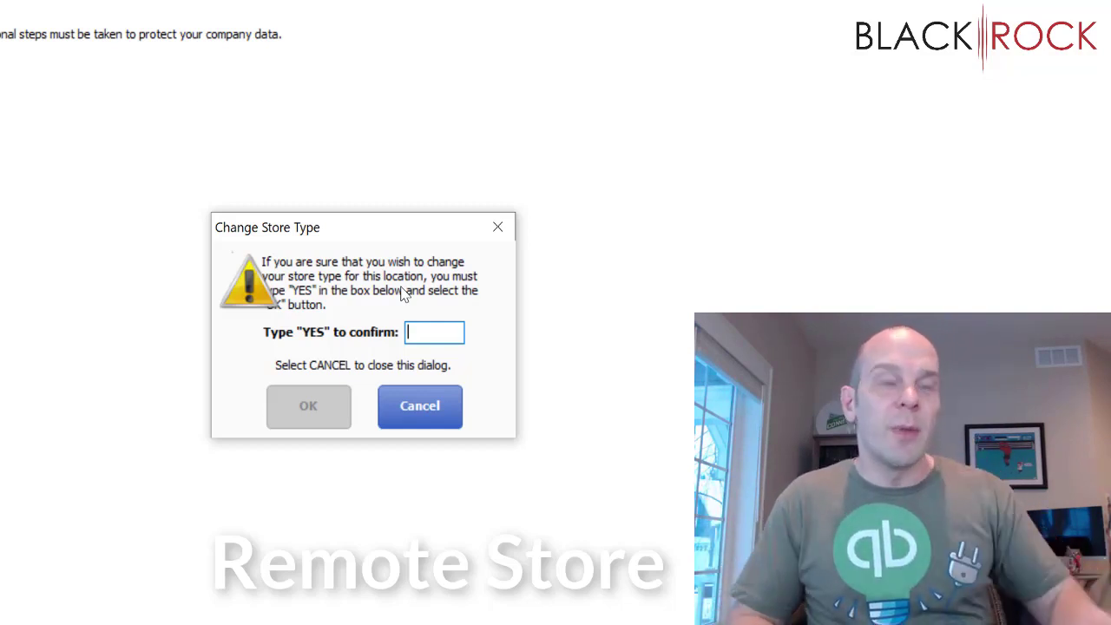
pyautogui.write('YES')
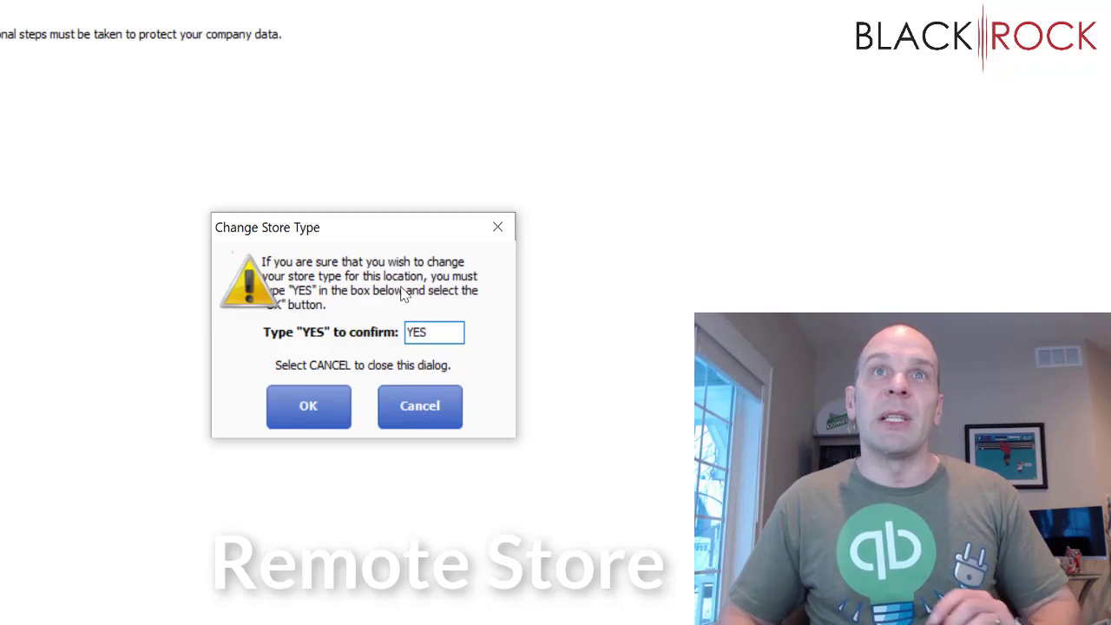
pyautogui.click(322, 414)
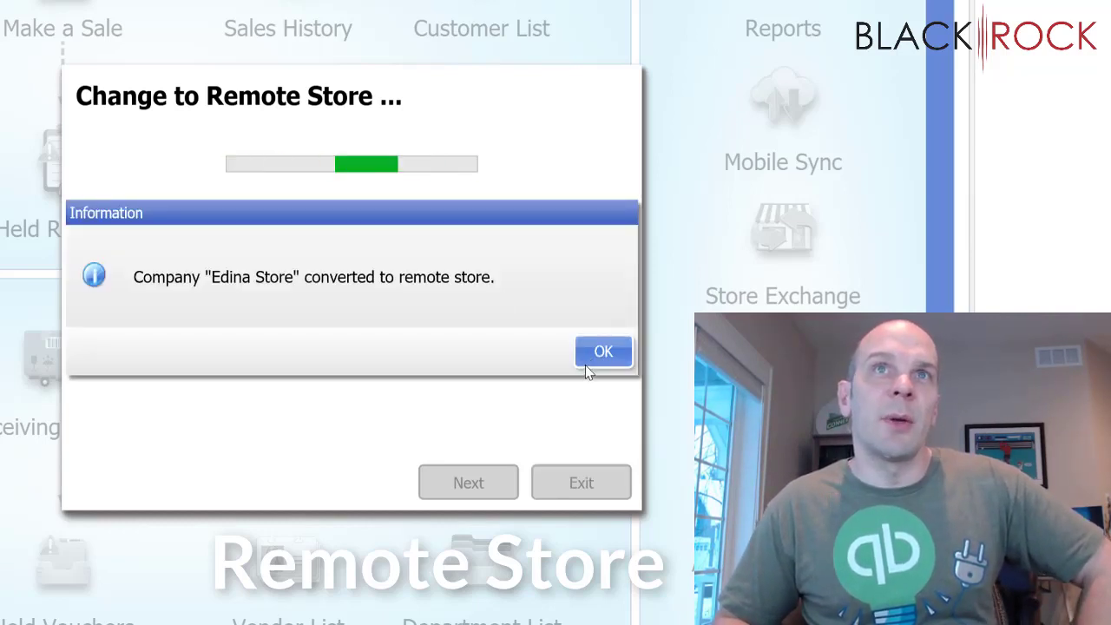
pyautogui.click(586, 360)
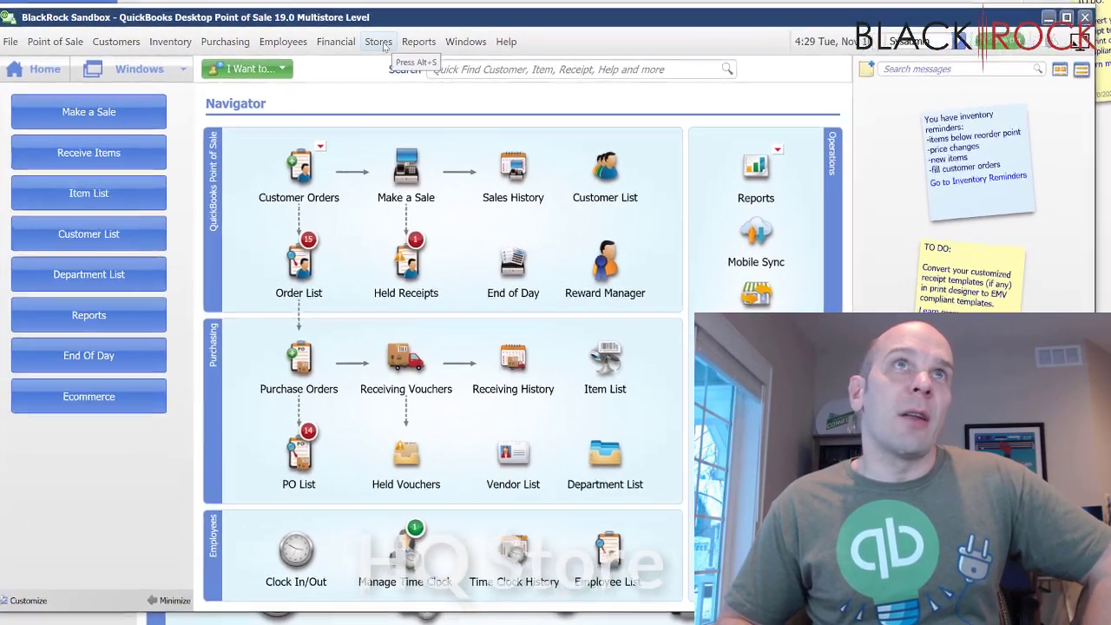
# At the headquarters store, send the Store Exchange files to Store EDI through Intuit Service and close the exchange dialog
pyautogui.click(380, 43)
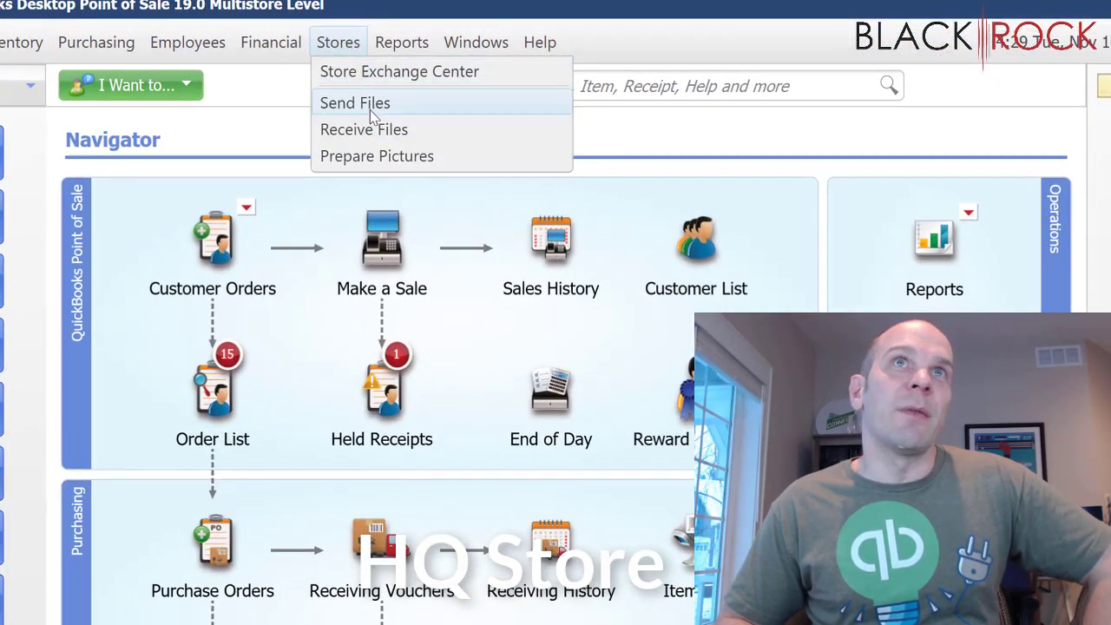
pyautogui.click(369, 104)
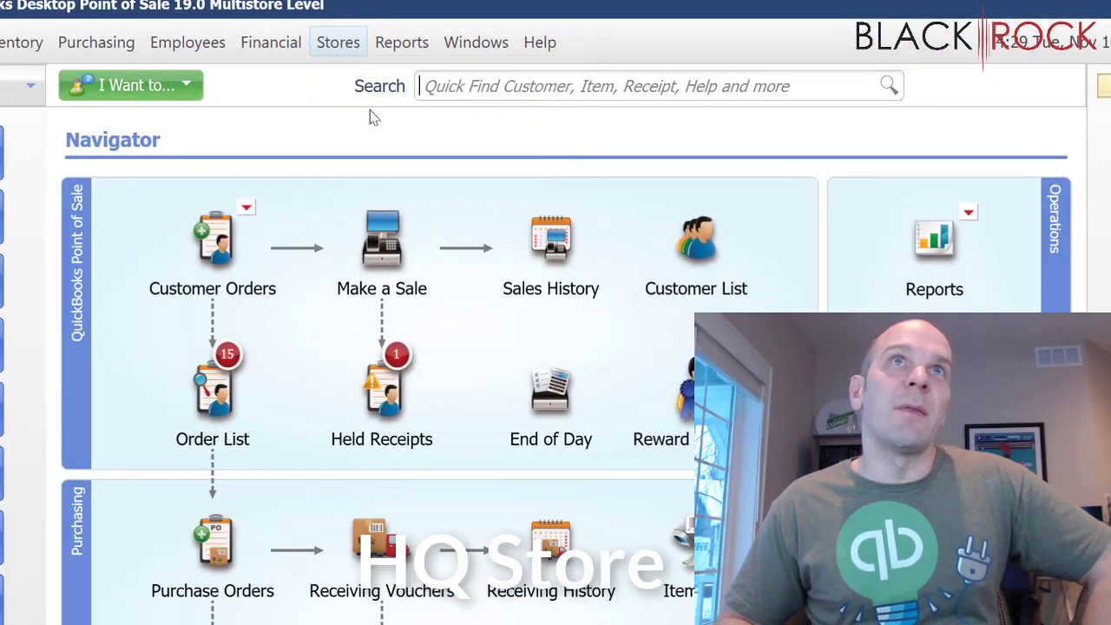
pyautogui.click(595, 317)
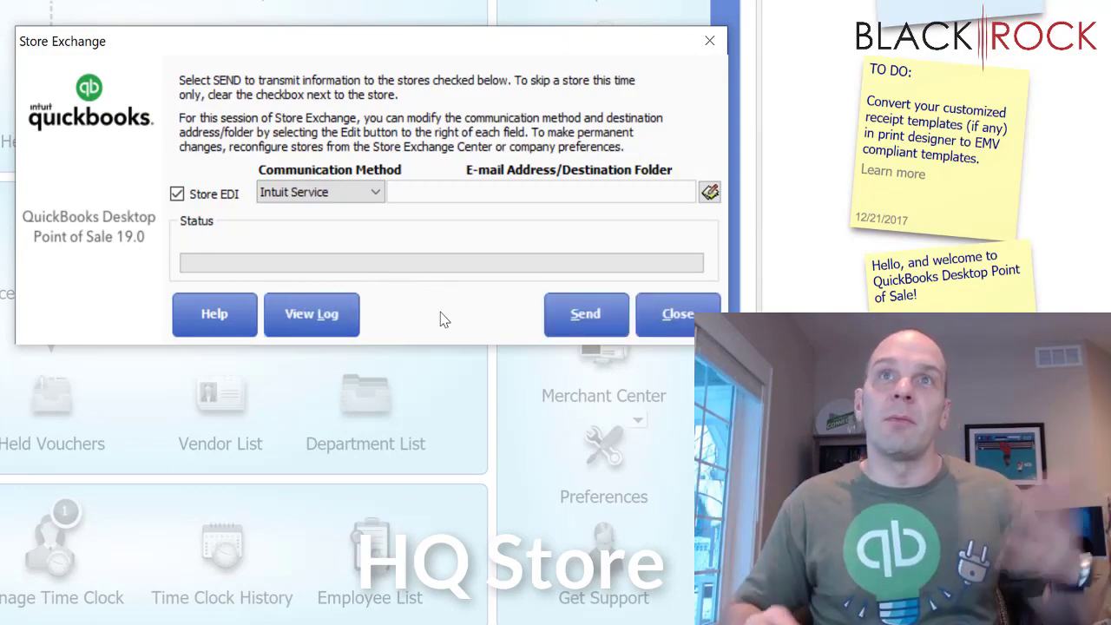
pyautogui.click(675, 314)
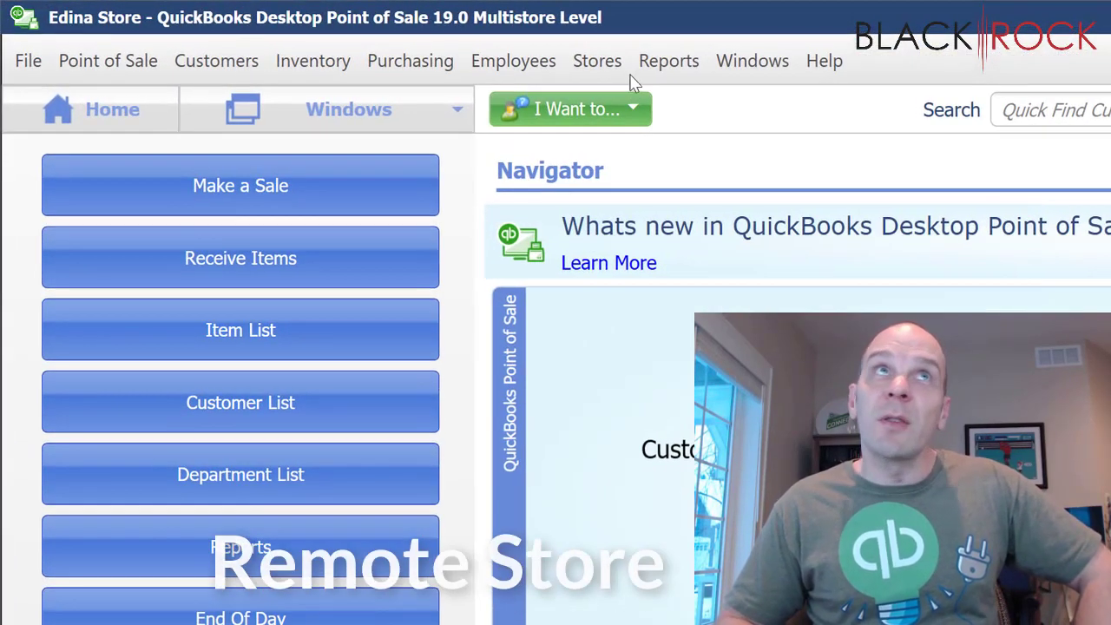
# At the remote store, receive and process in the waiting headquarters file, and open the item list to check the inventory
pyautogui.click(264, 27)
pyautogui.click(625, 159)
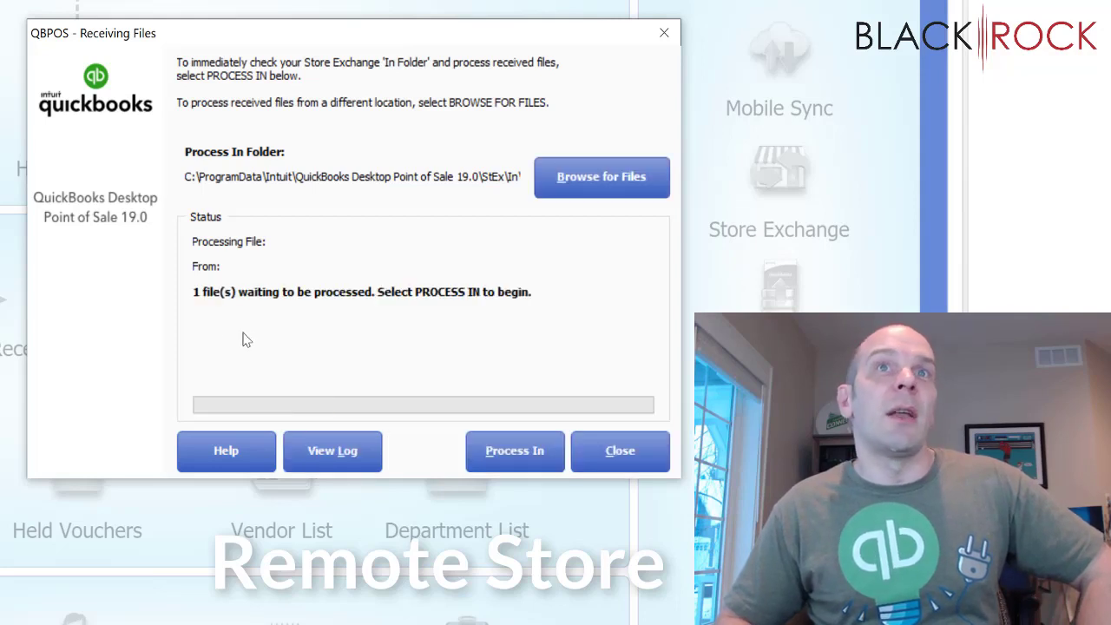
pyautogui.click(517, 439)
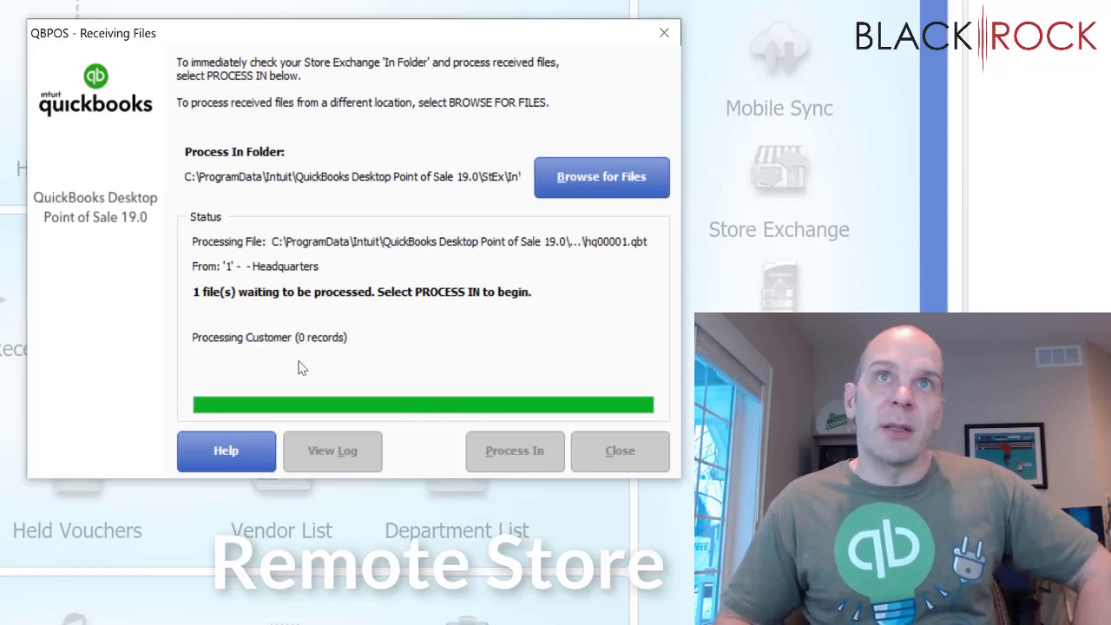
pyautogui.click(608, 450)
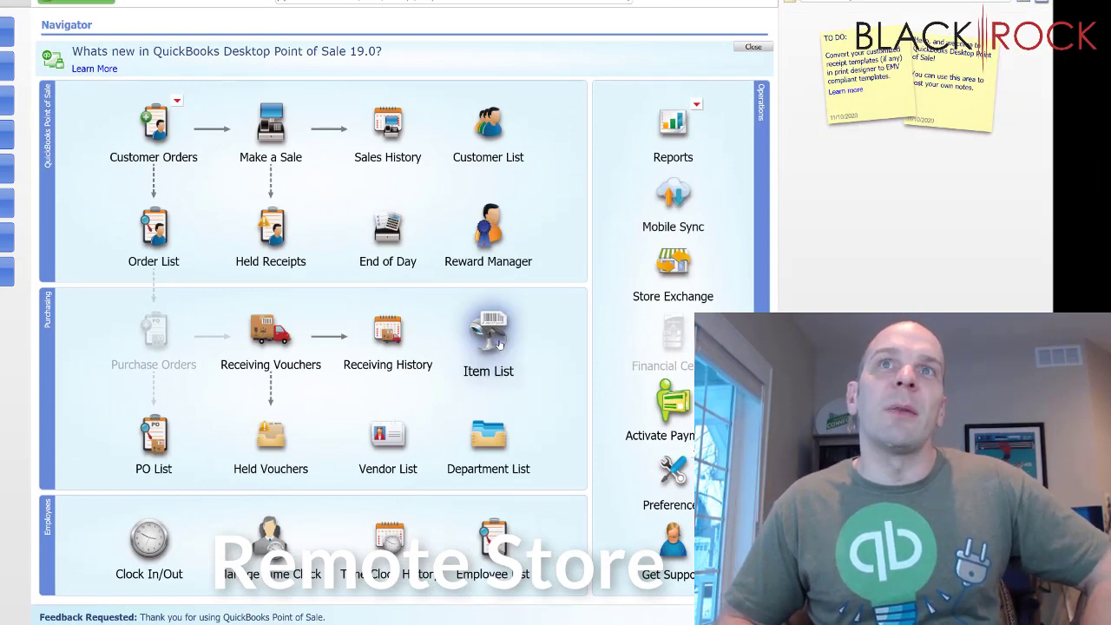
pyautogui.click(488, 338)
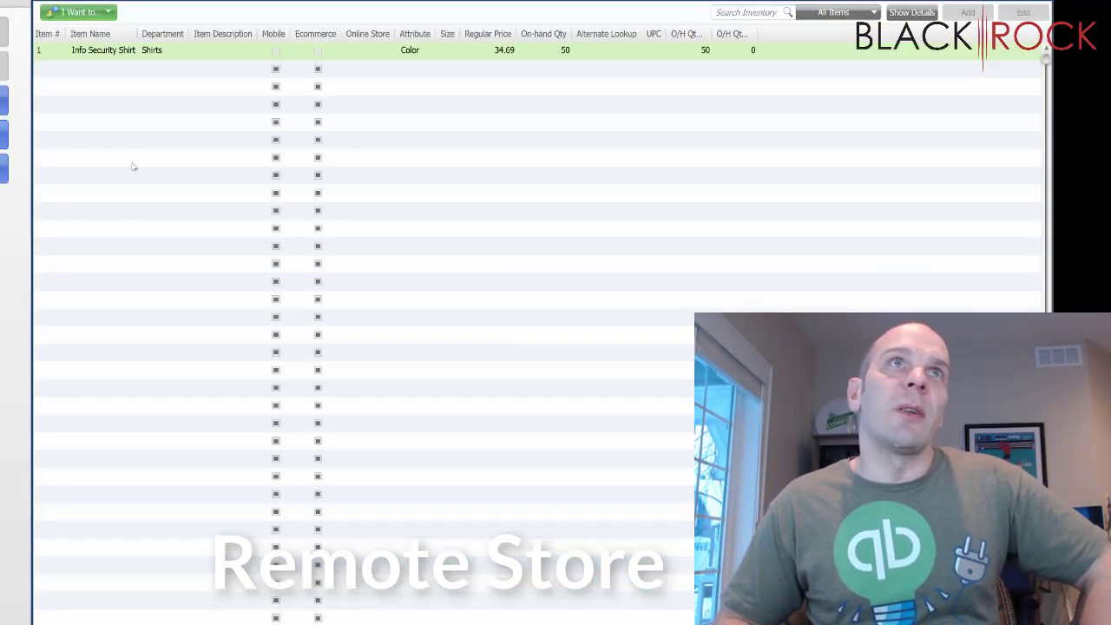